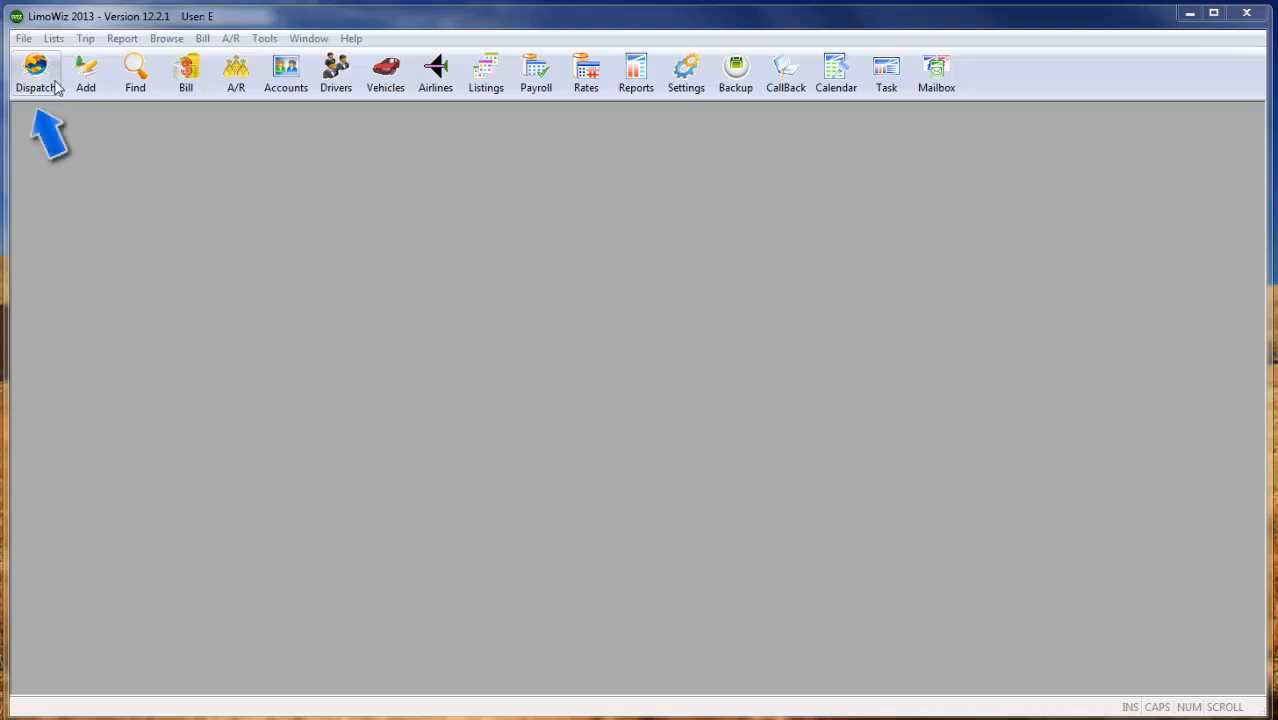
- List the dispatch trips dated 04/29/2013 and open the 09:20AM airport pick-up trip for editing
click(36, 75)
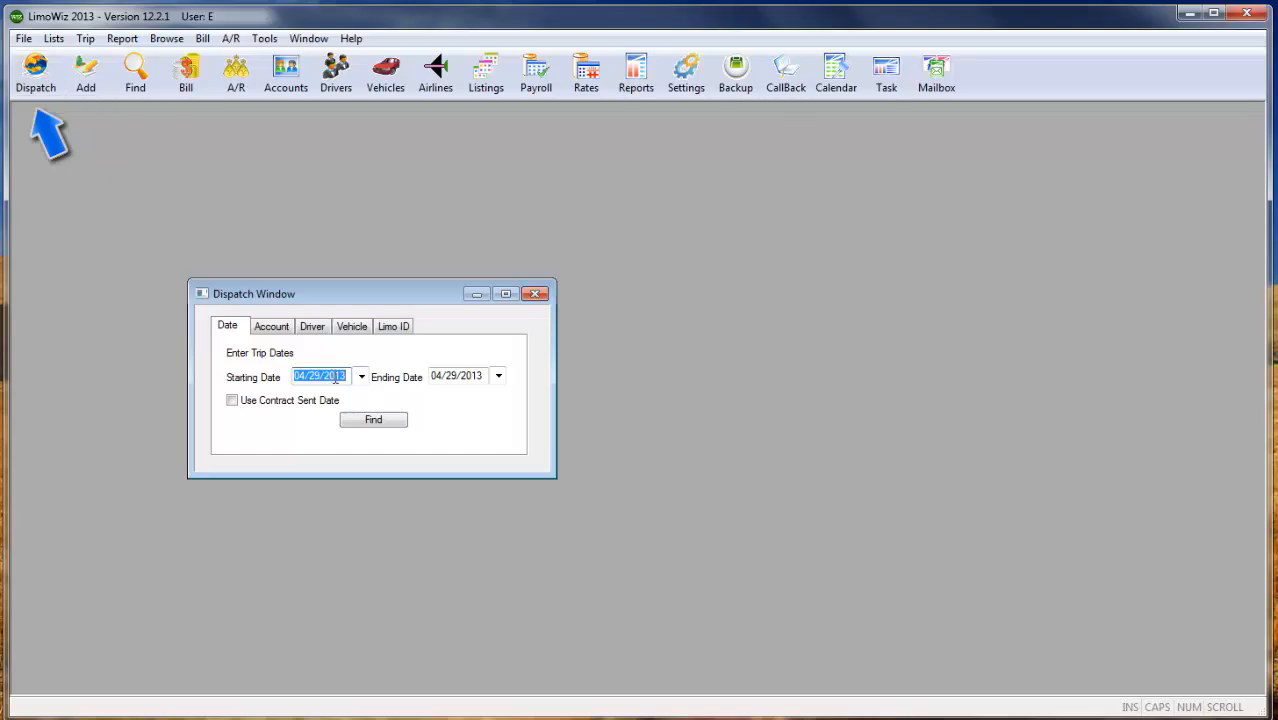
click(398, 422)
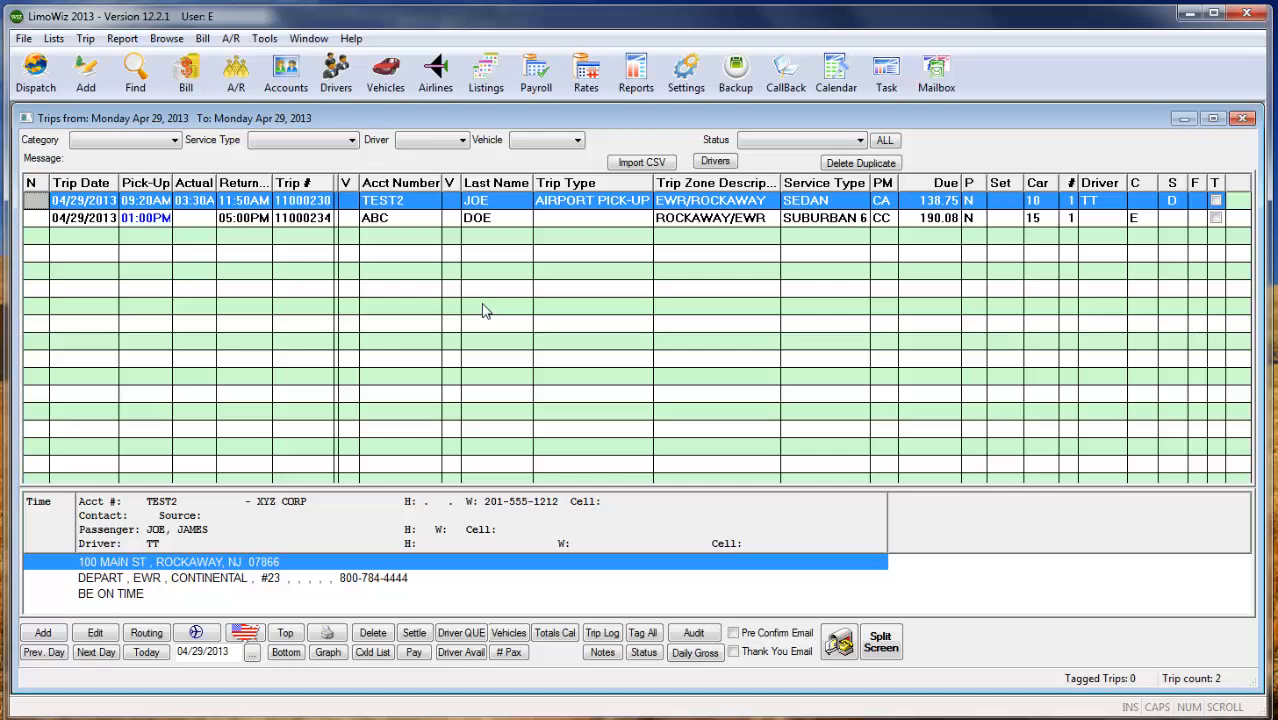
mouse_move(420, 210)
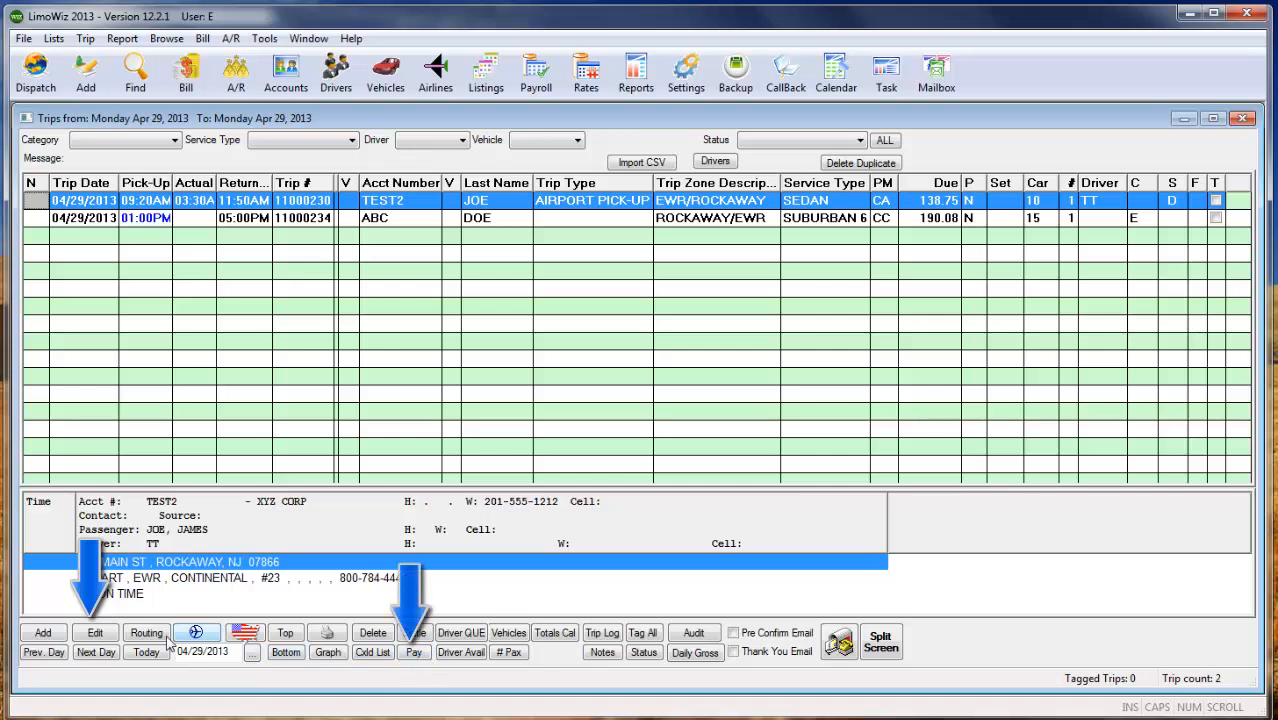
click(108, 638)
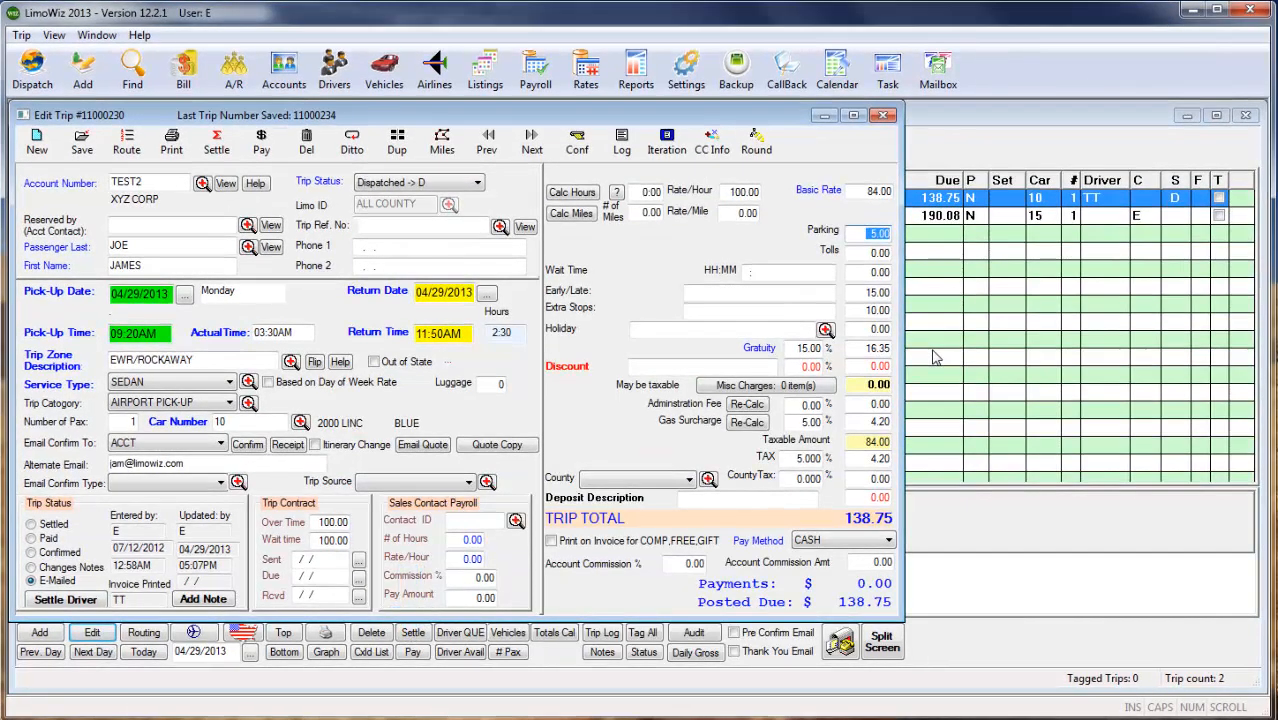
- Set the trip's parking charge to 10.00 and open the window for recording its payment
text(10)
key(Tab)
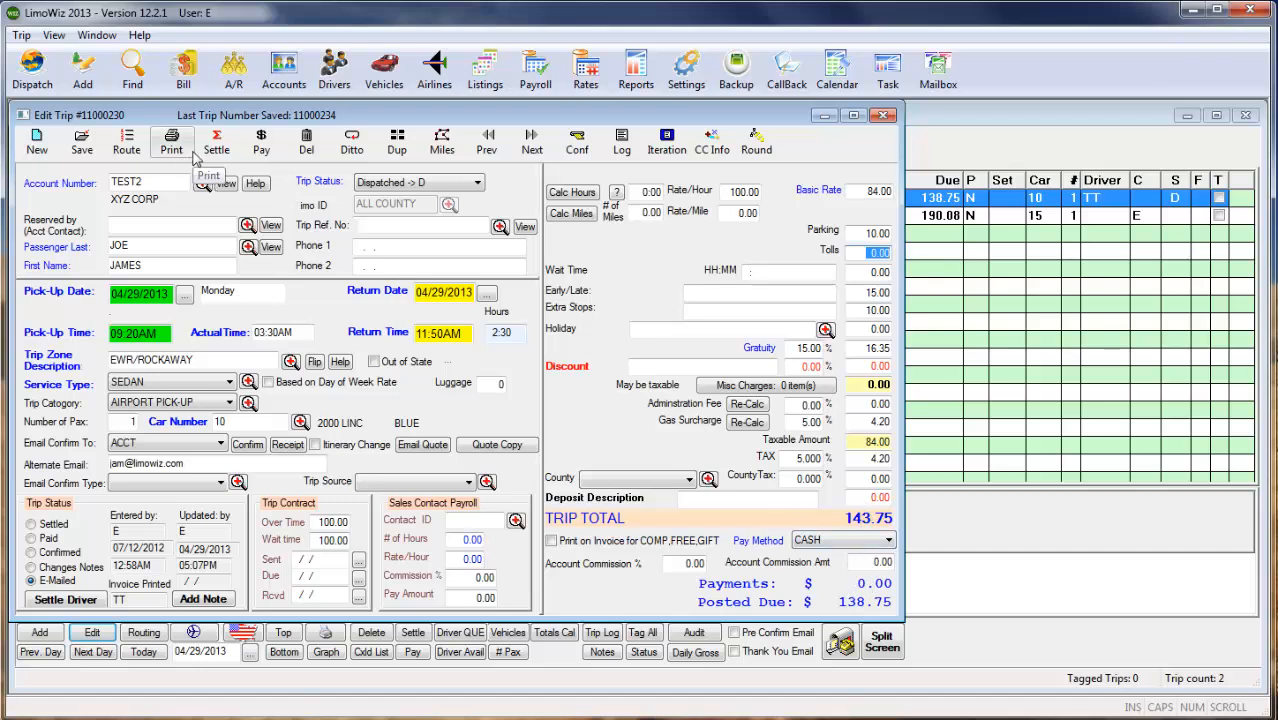
click(277, 151)
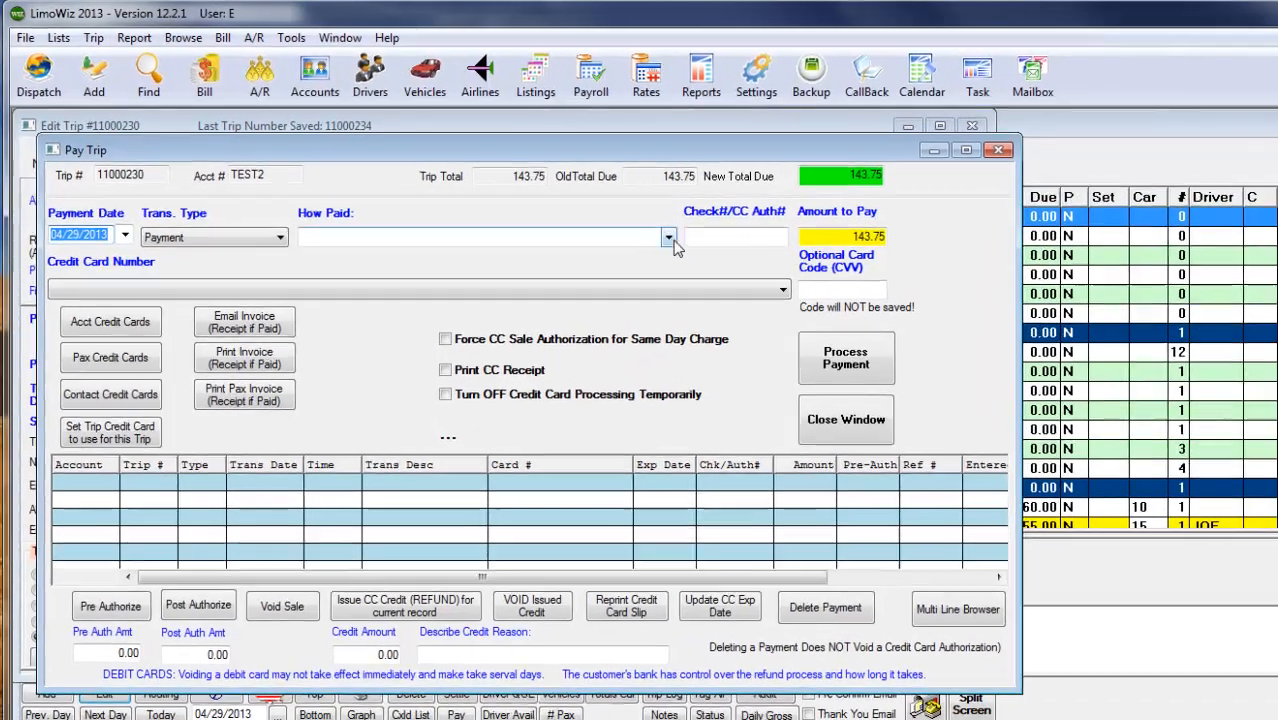
- Look through the available payment methods and the stored credit cards without choosing any
click(607, 217)
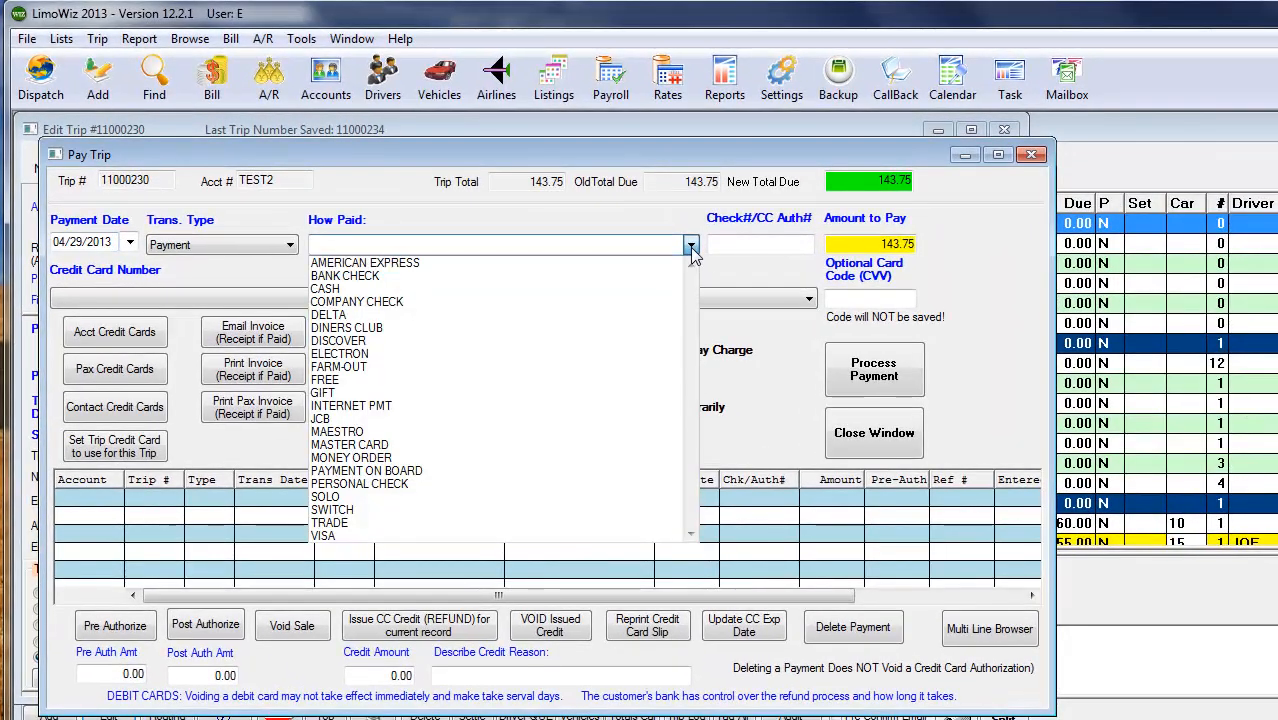
click(750, 244)
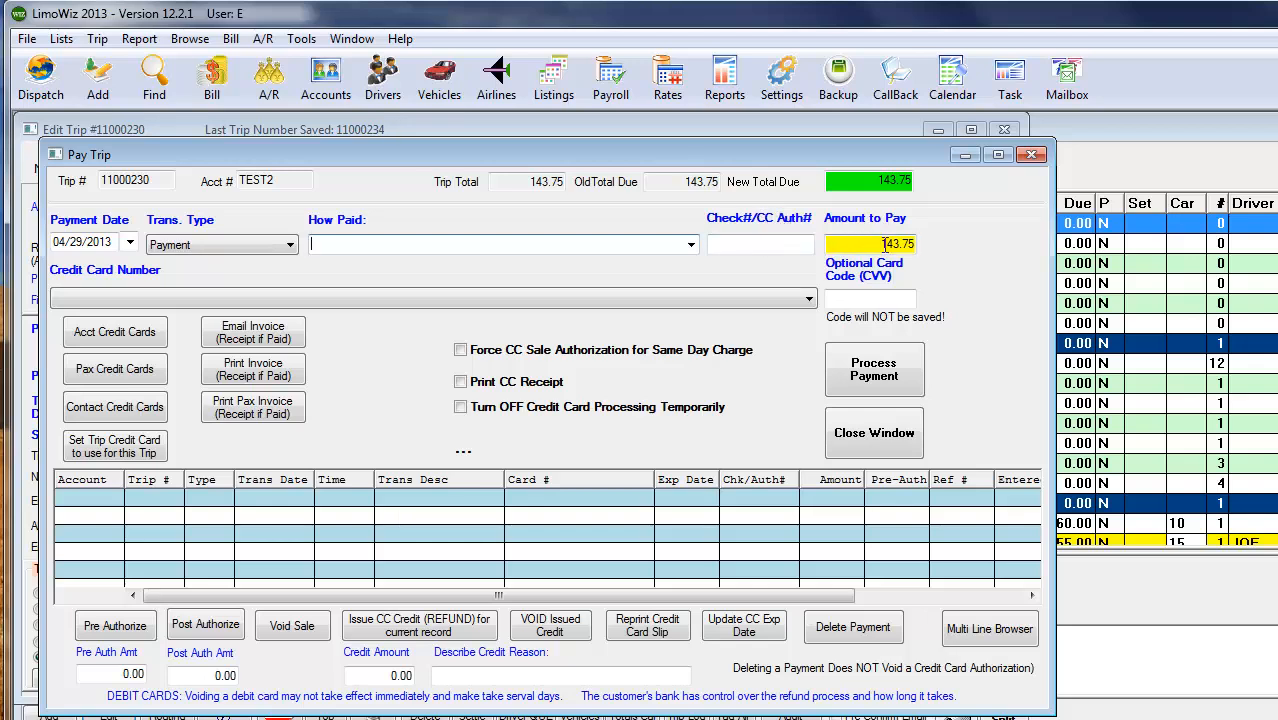
click(413, 300)
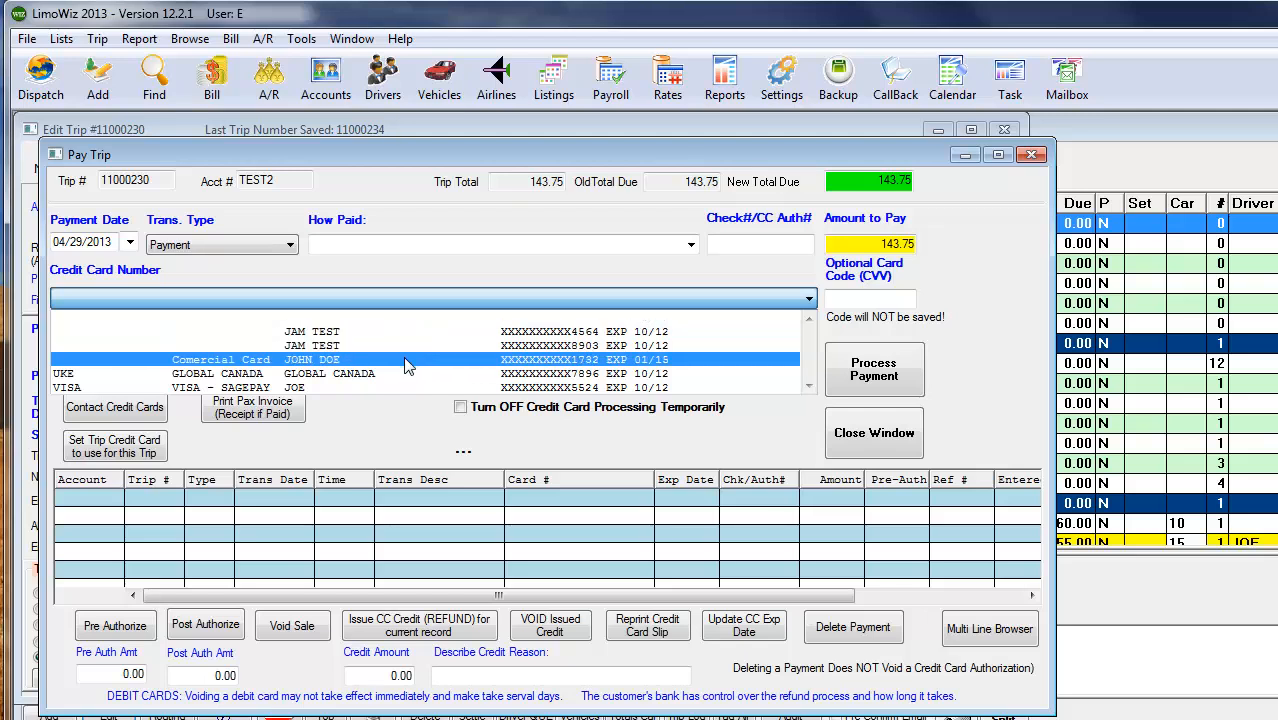
click(416, 218)
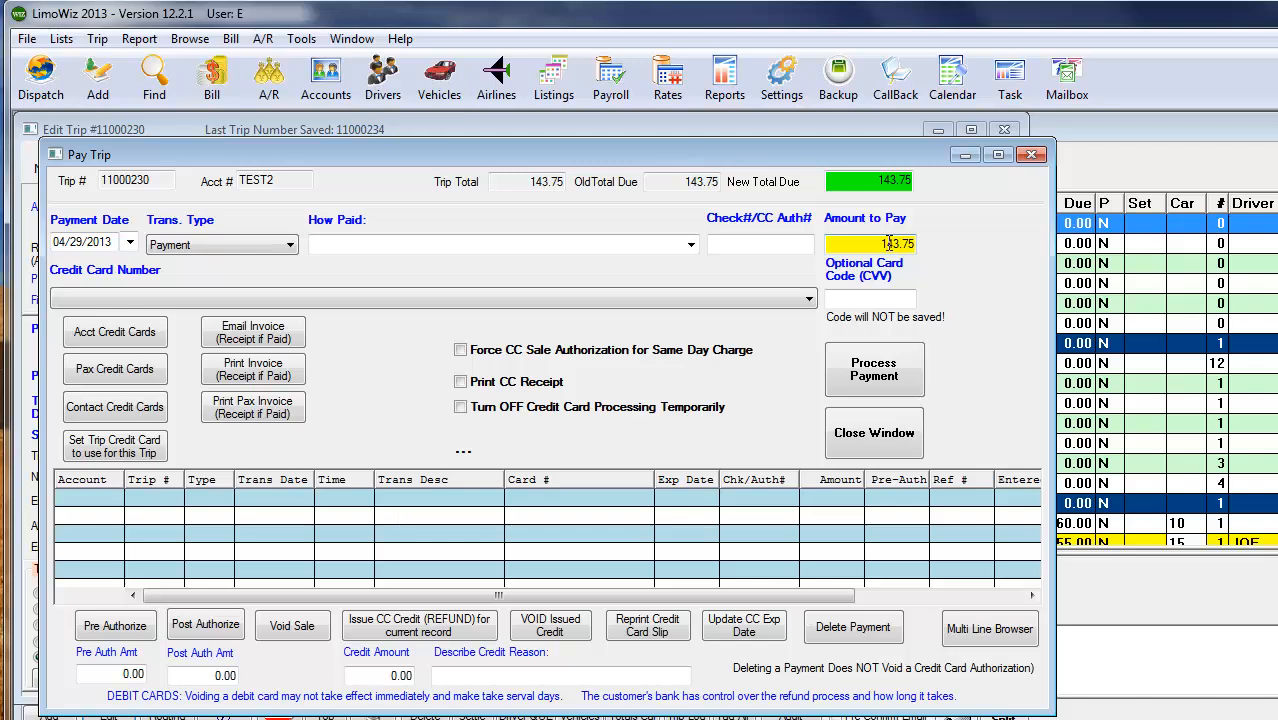
- Process a cash payment of 1.00 for the trip and decline emailing the invoice
double_click(888, 243)
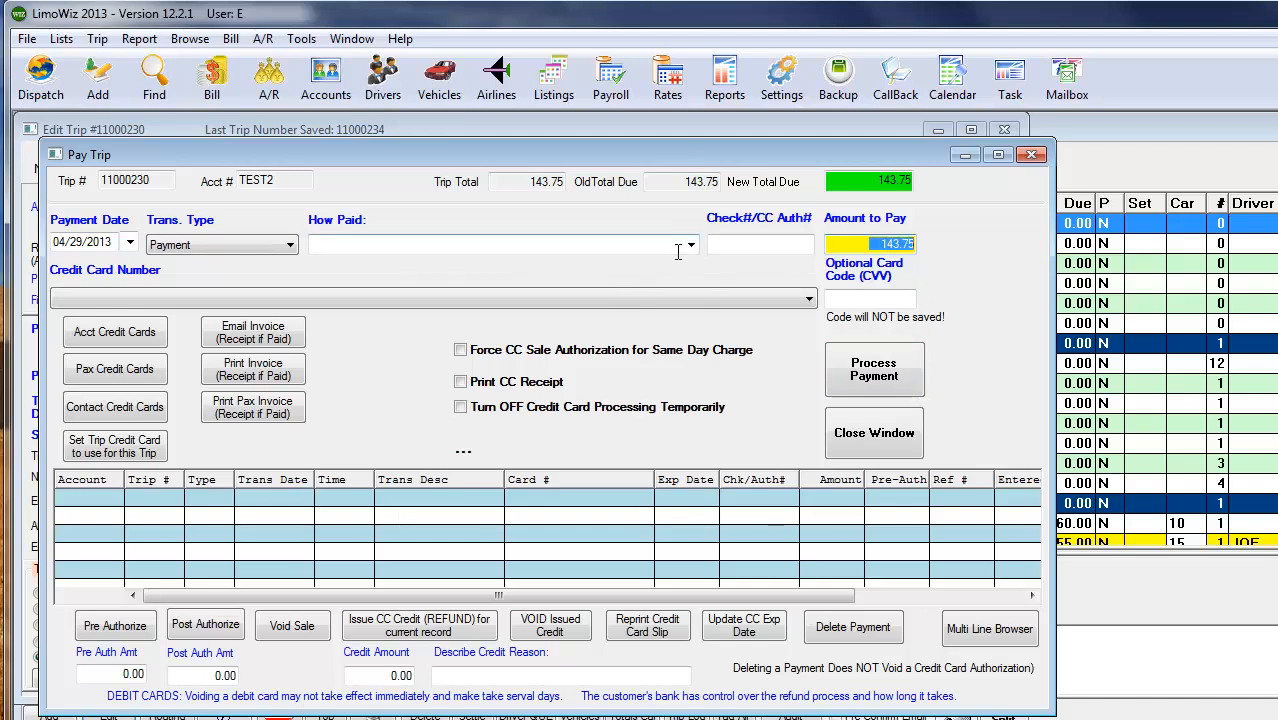
click(691, 244)
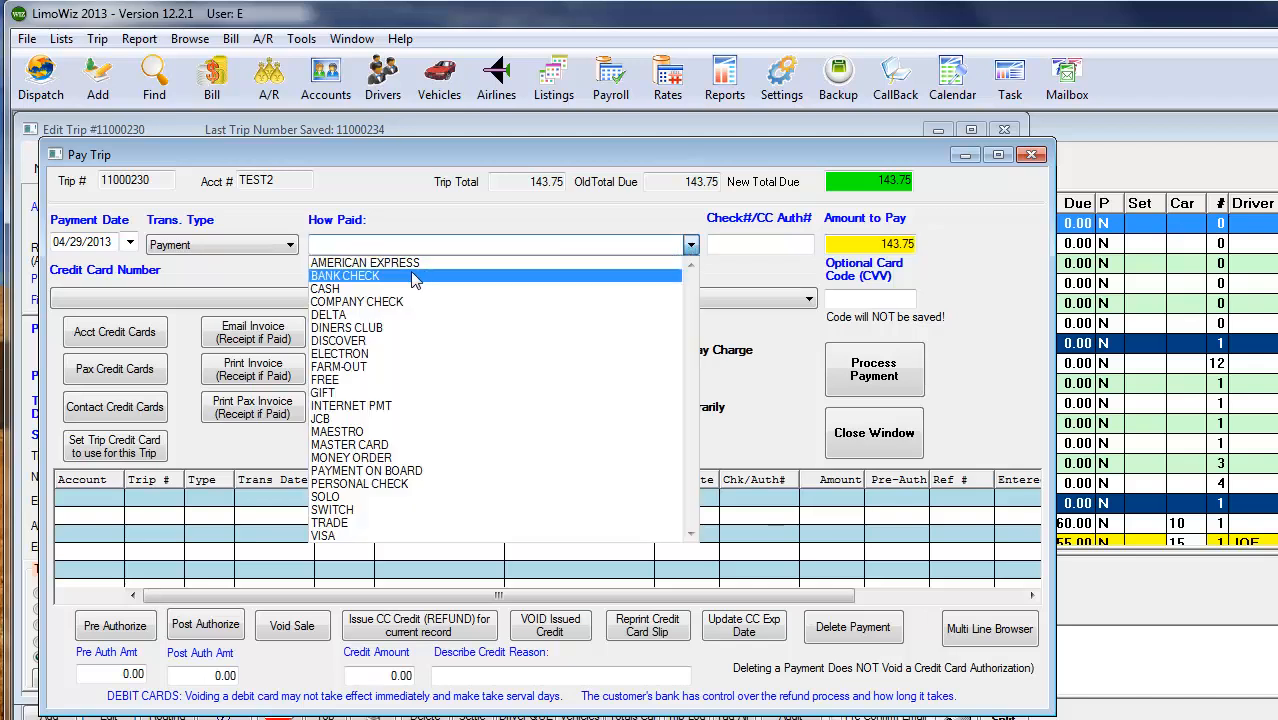
click(360, 282)
double_click(888, 243)
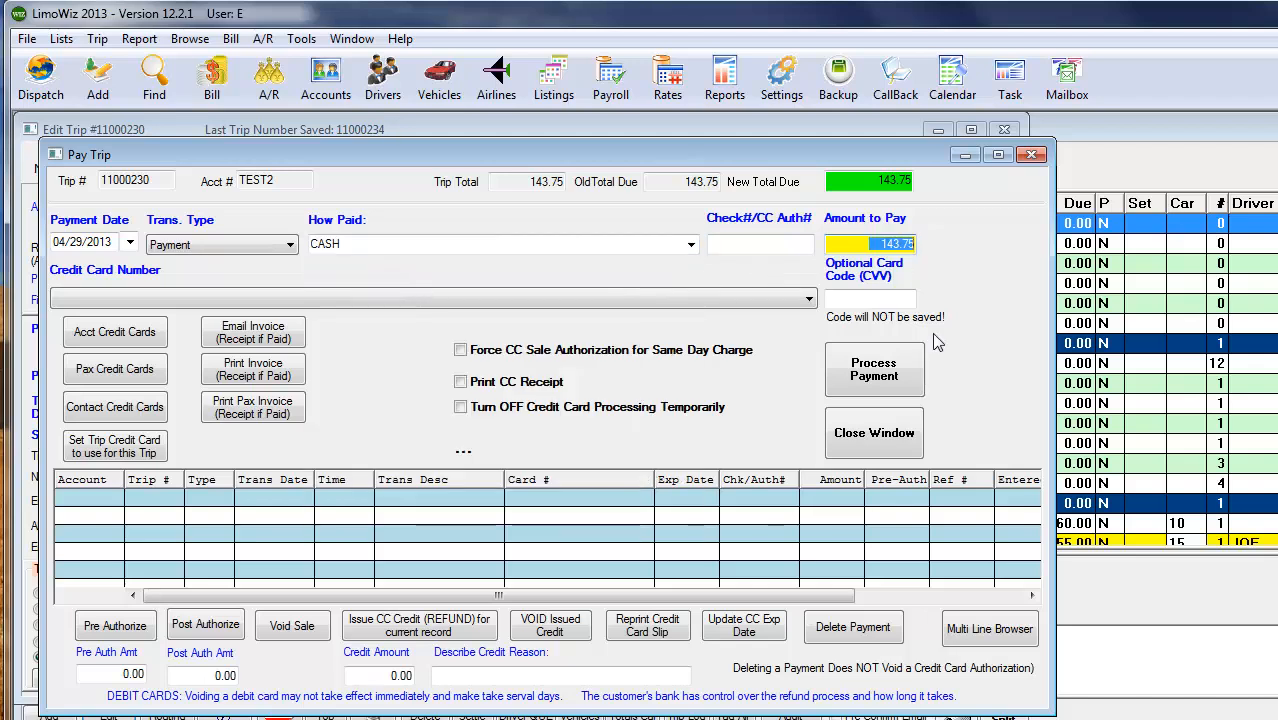
text(1)
key(Tab)
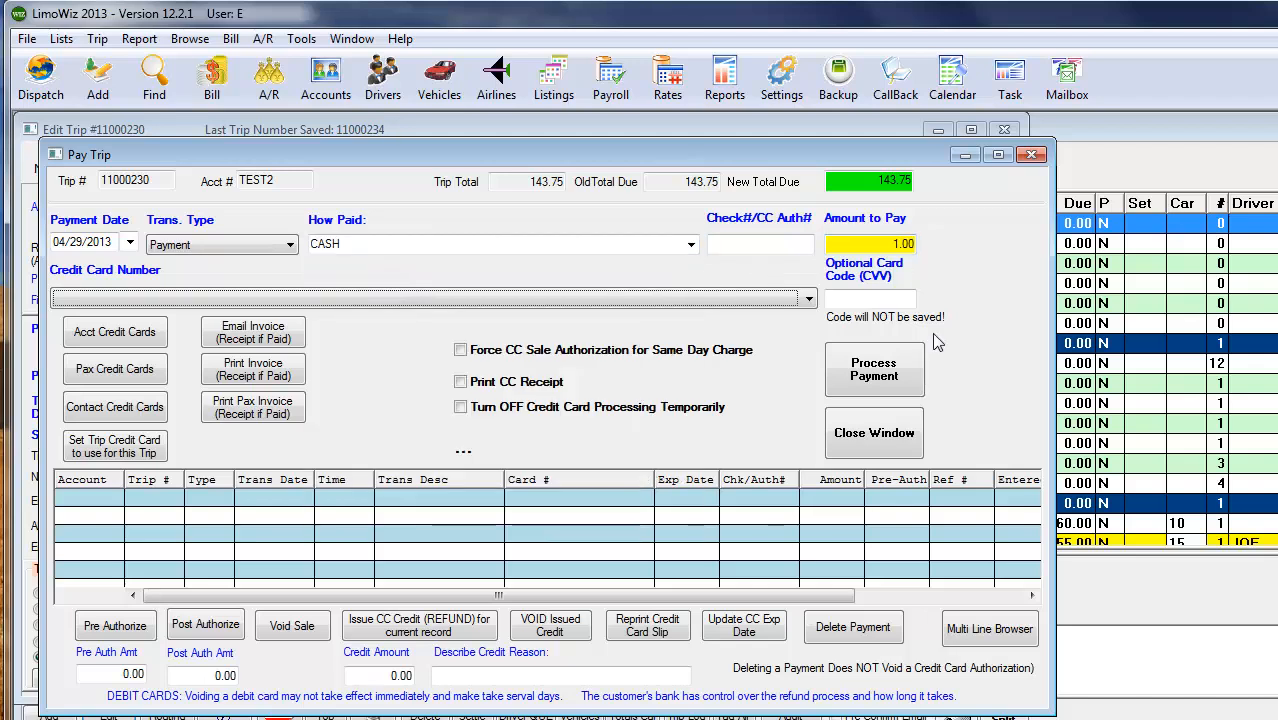
click(874, 372)
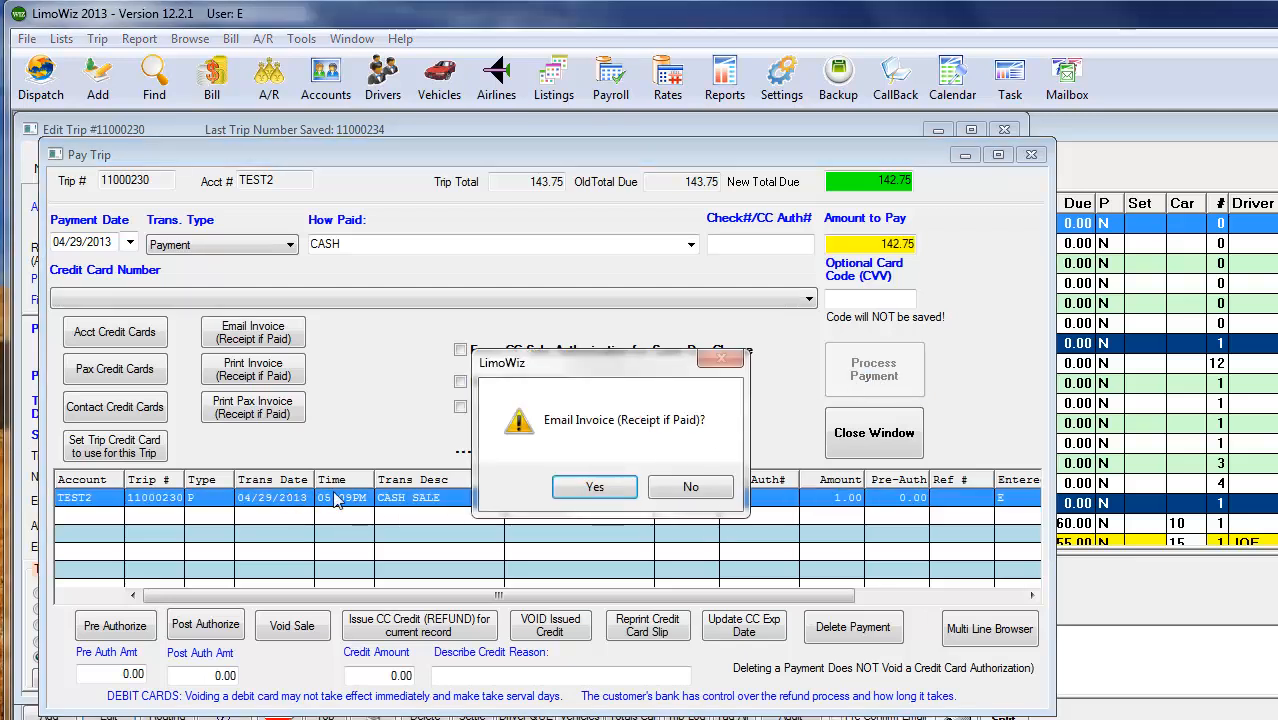
drag(578, 358, 562, 278)
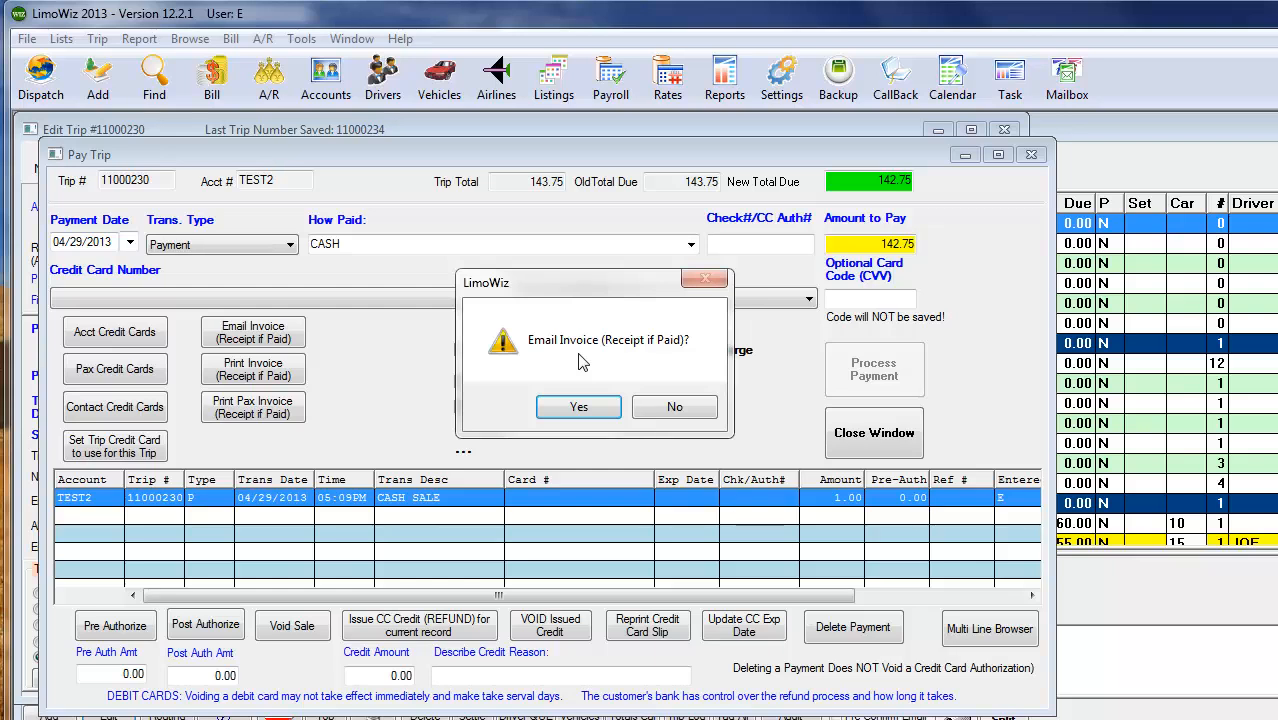
click(673, 407)
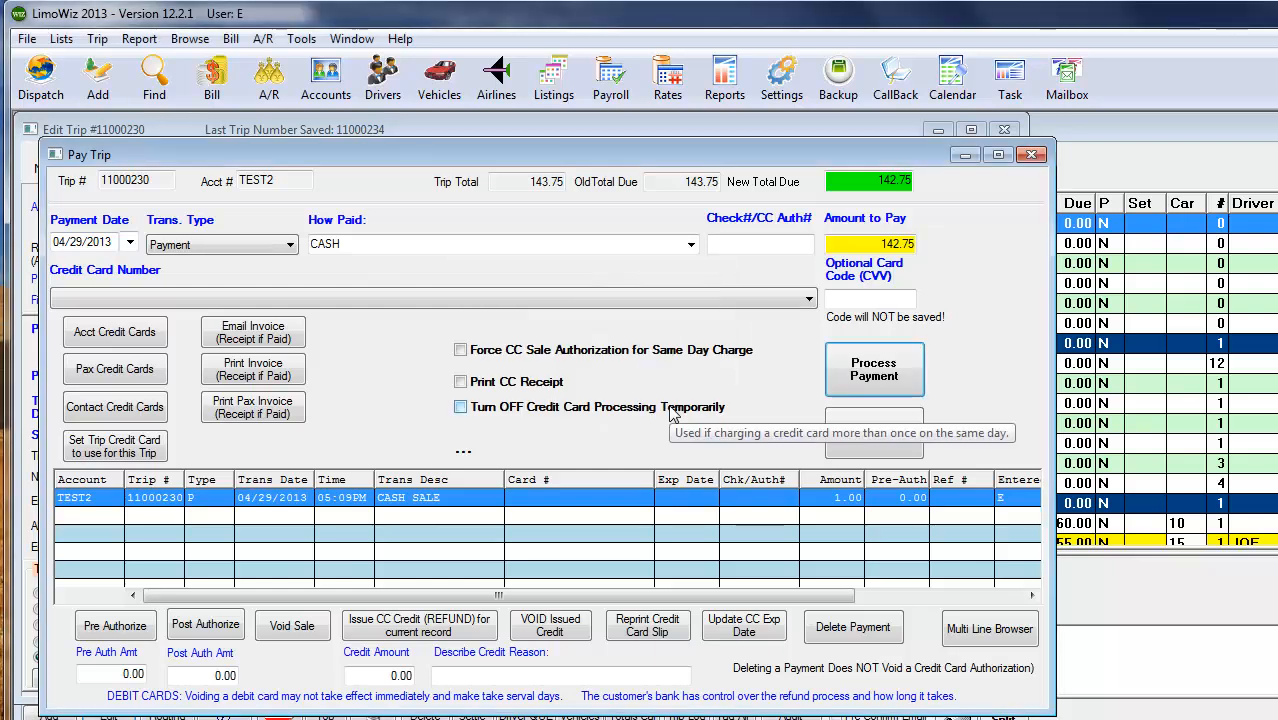
- Clear the payment method and choose the stored commercial card expiring 01/15 for the next payment
click(690, 246)
click(485, 244)
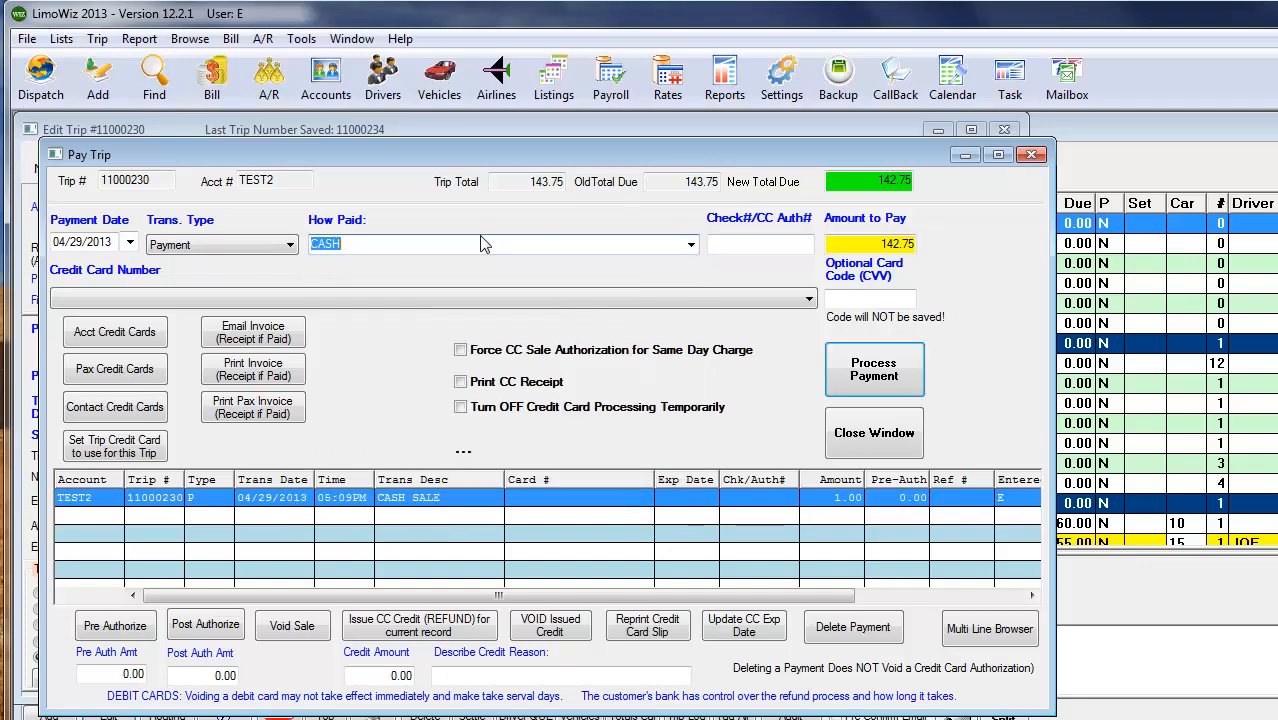
key(BackSpace)
click(597, 302)
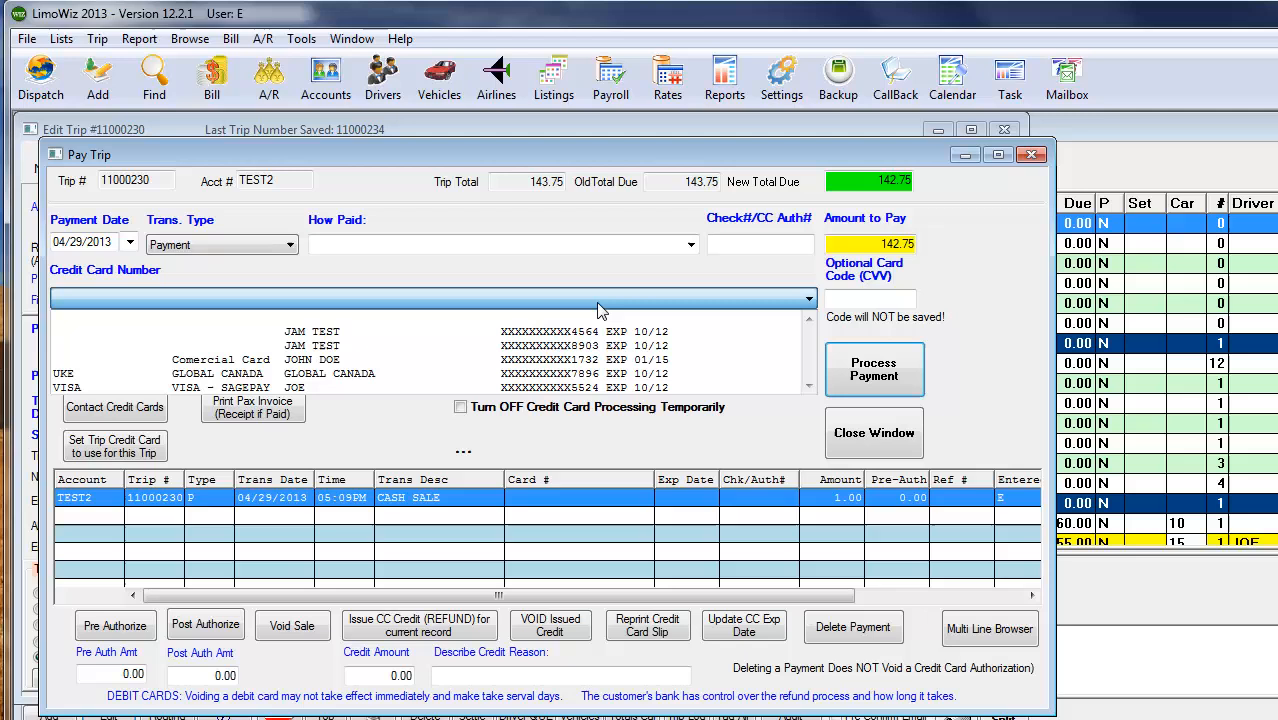
click(520, 362)
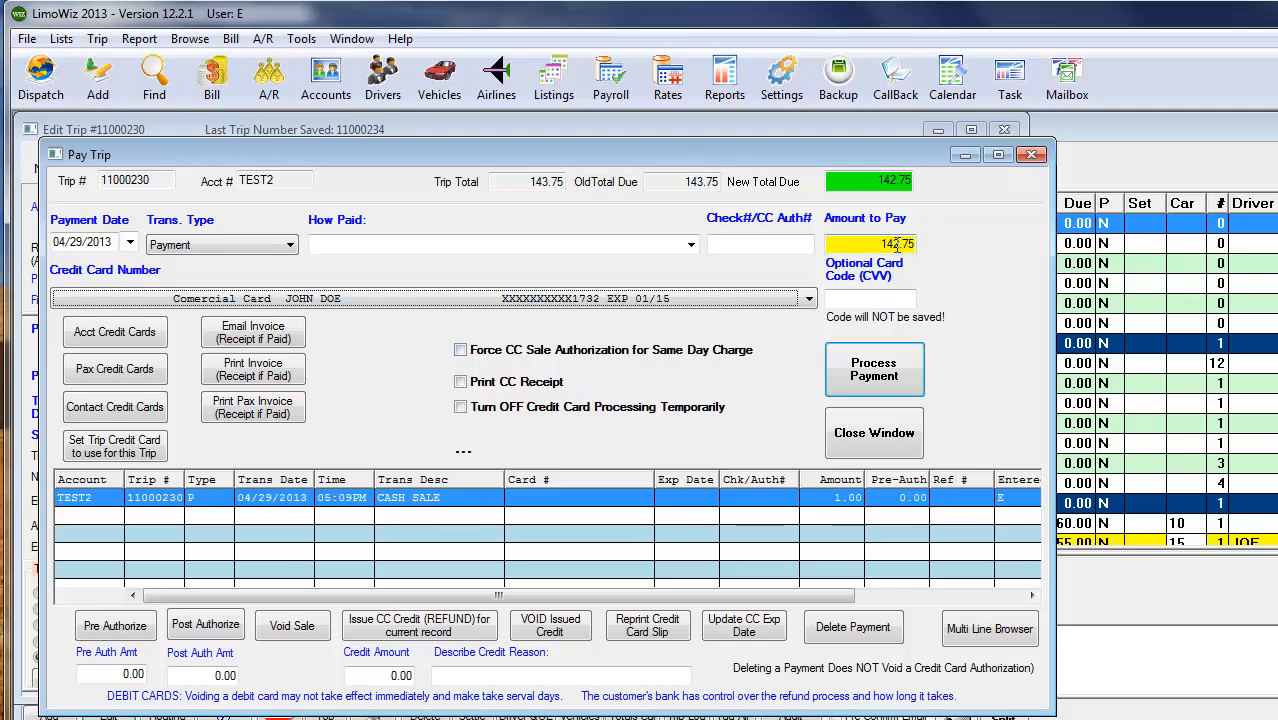
- Process a card payment of 1.00, acknowledge the approval and decline emailing the sale confirmation
click(896, 243)
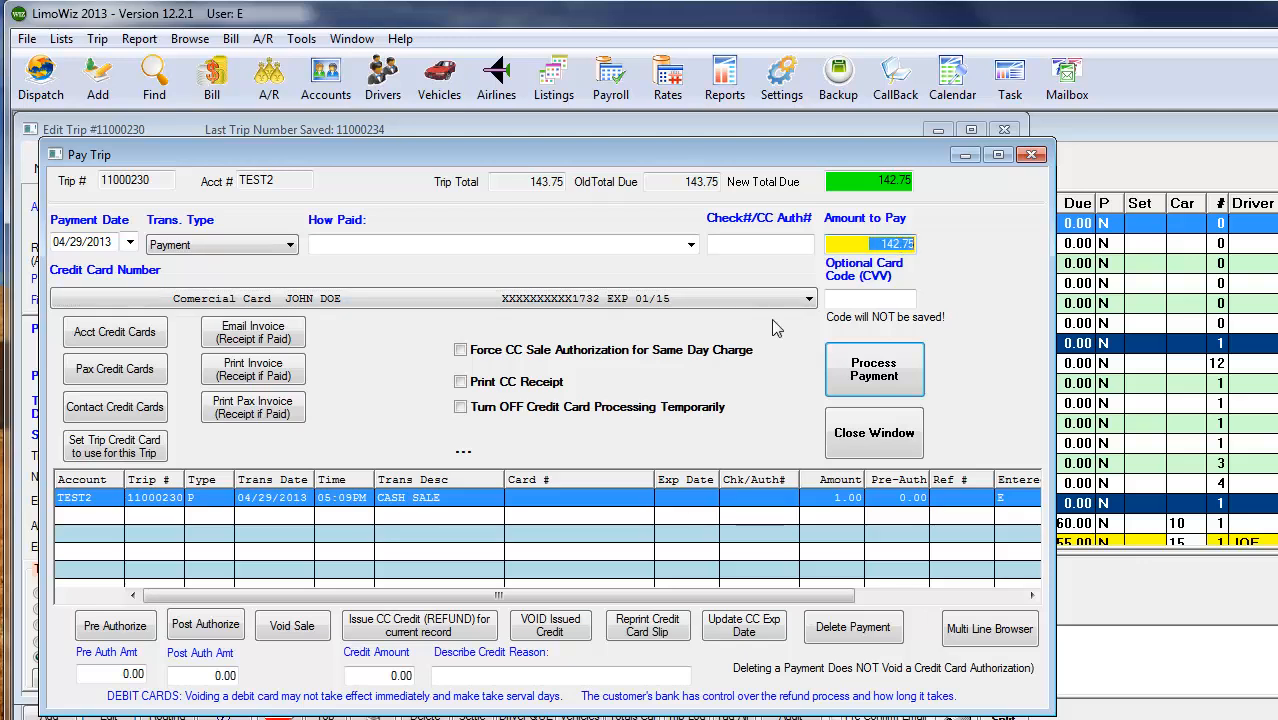
text(1)
key(Tab)
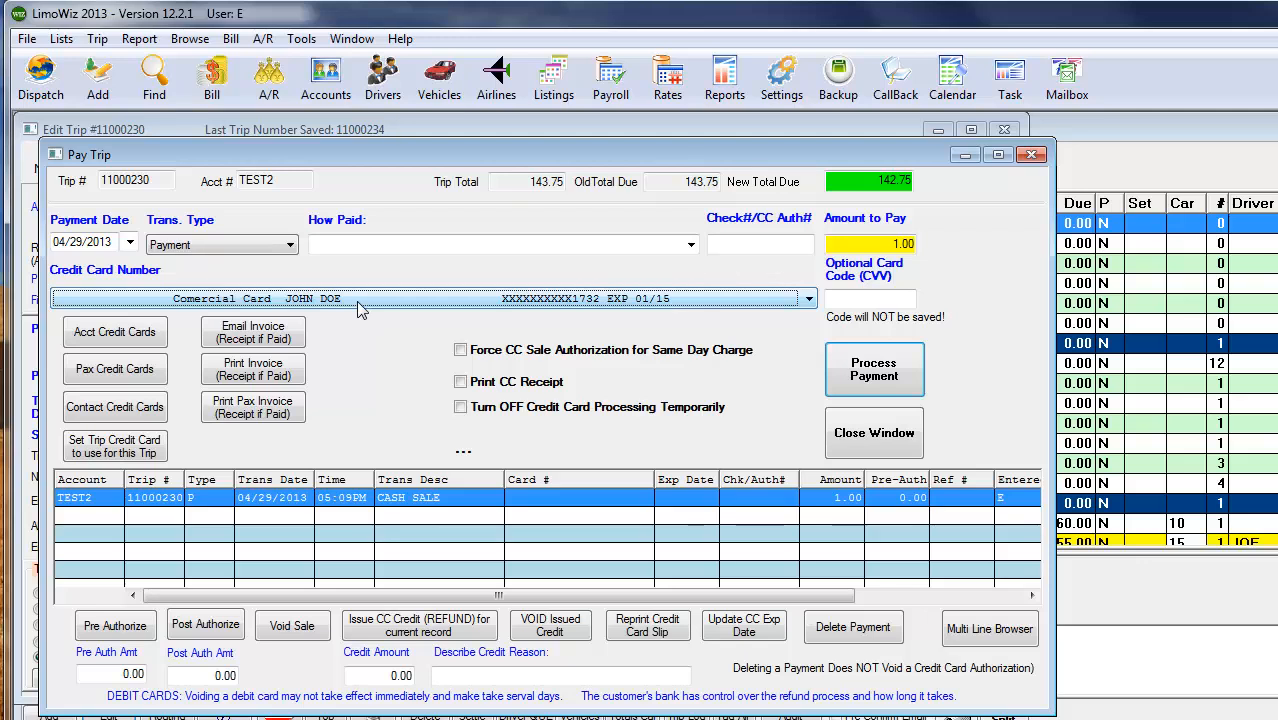
click(874, 376)
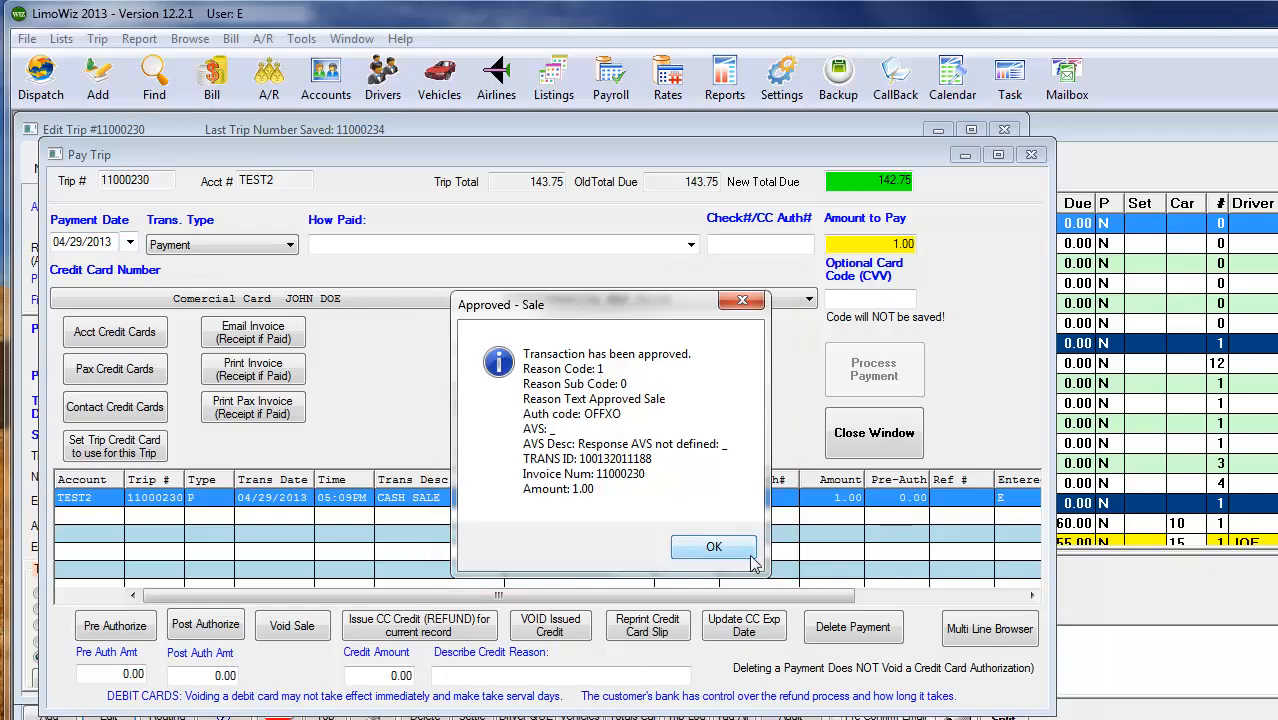
click(714, 547)
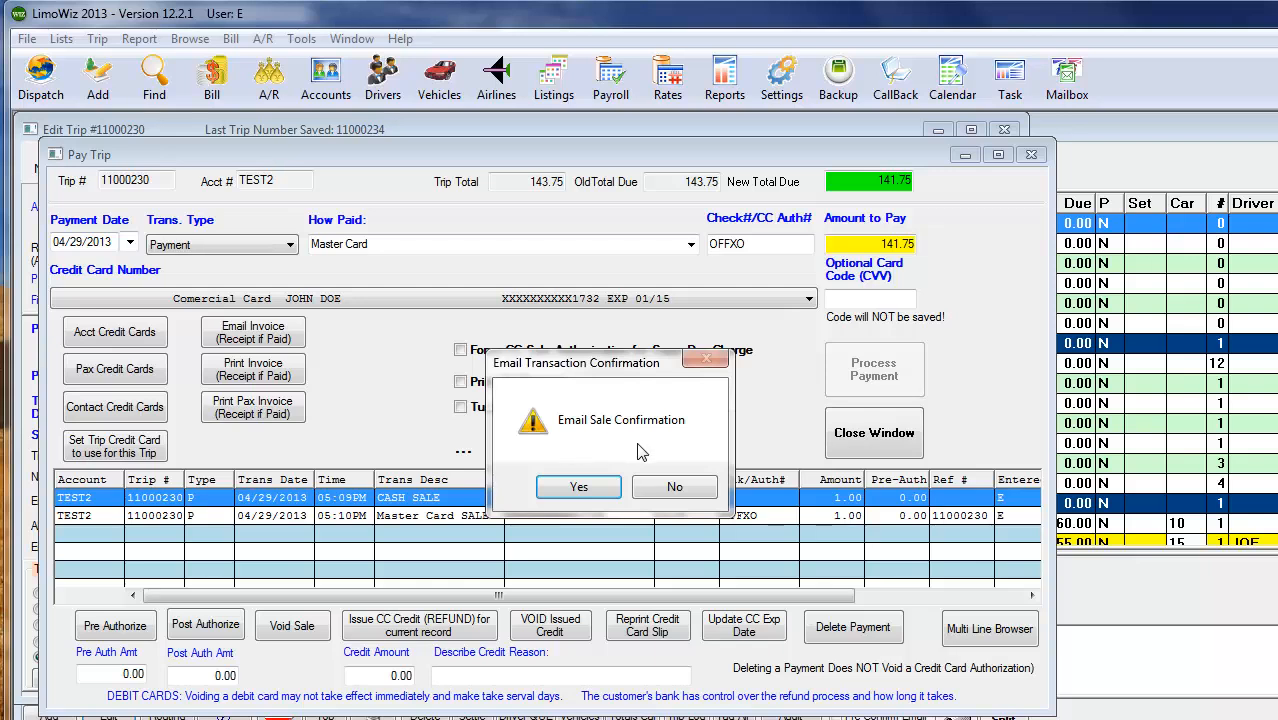
click(674, 487)
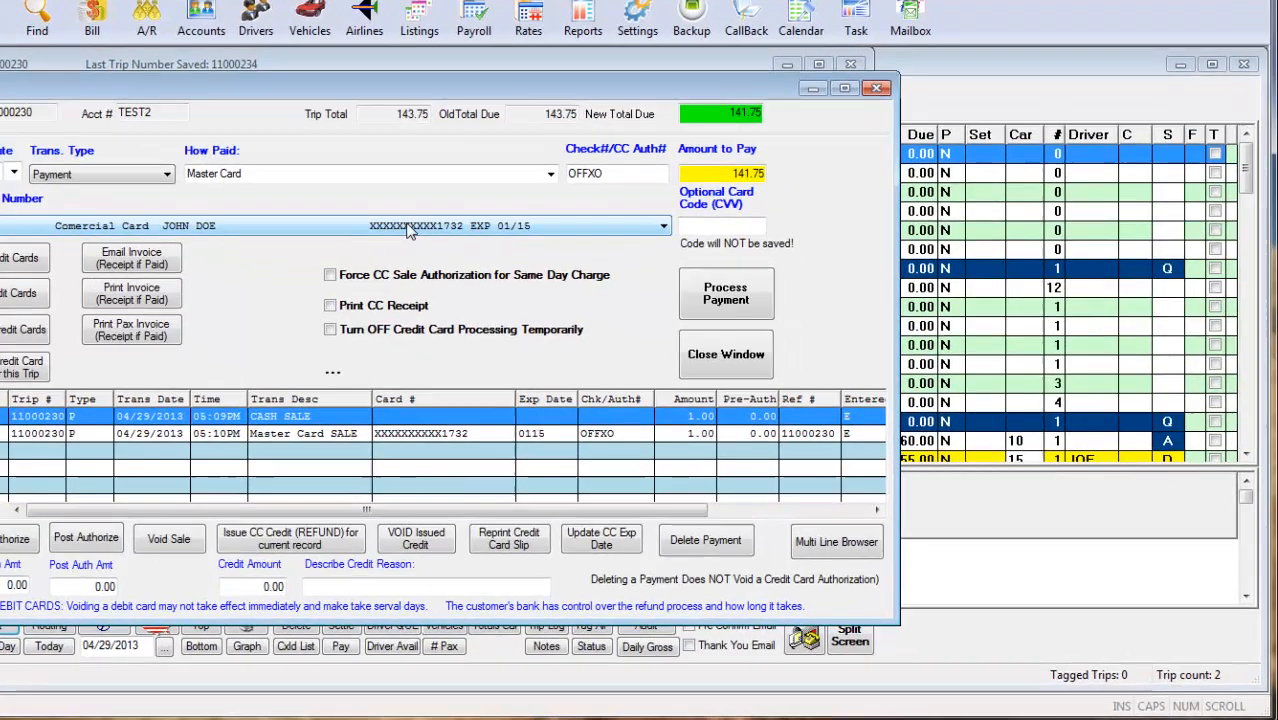
- Clear the selected credit card and set the payment method to COMPANY CHECK
click(475, 266)
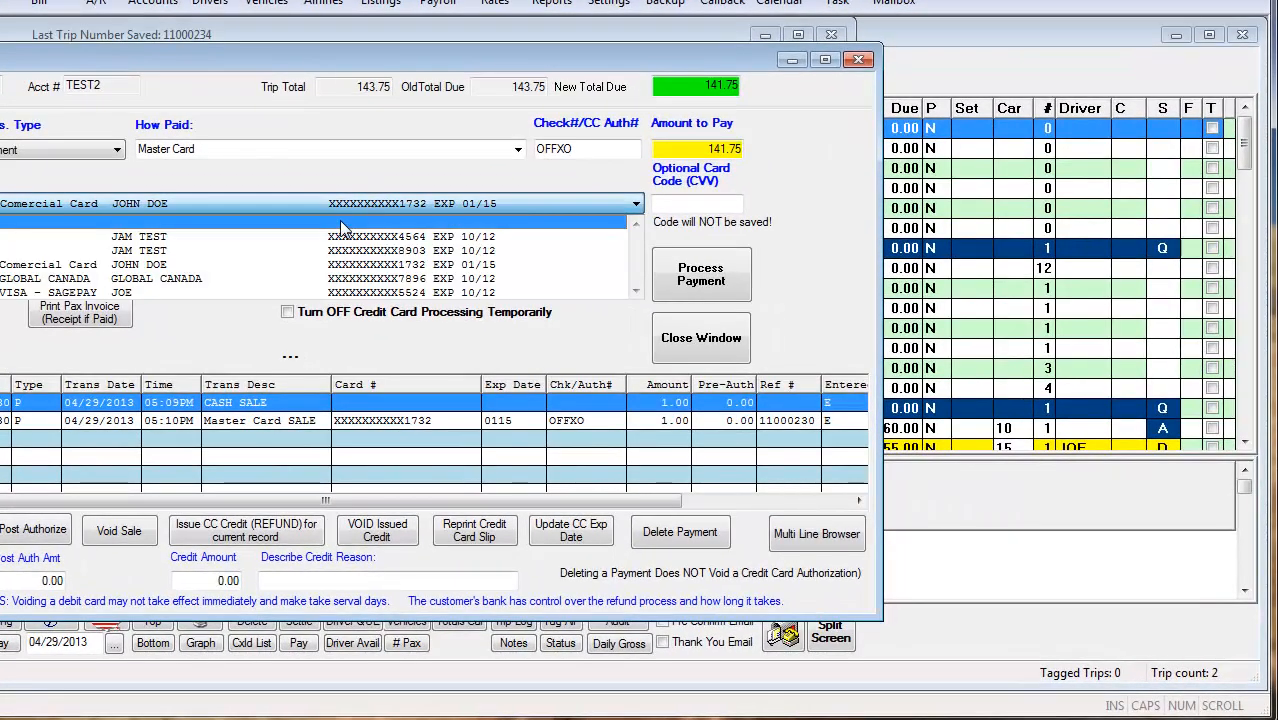
click(340, 224)
click(518, 148)
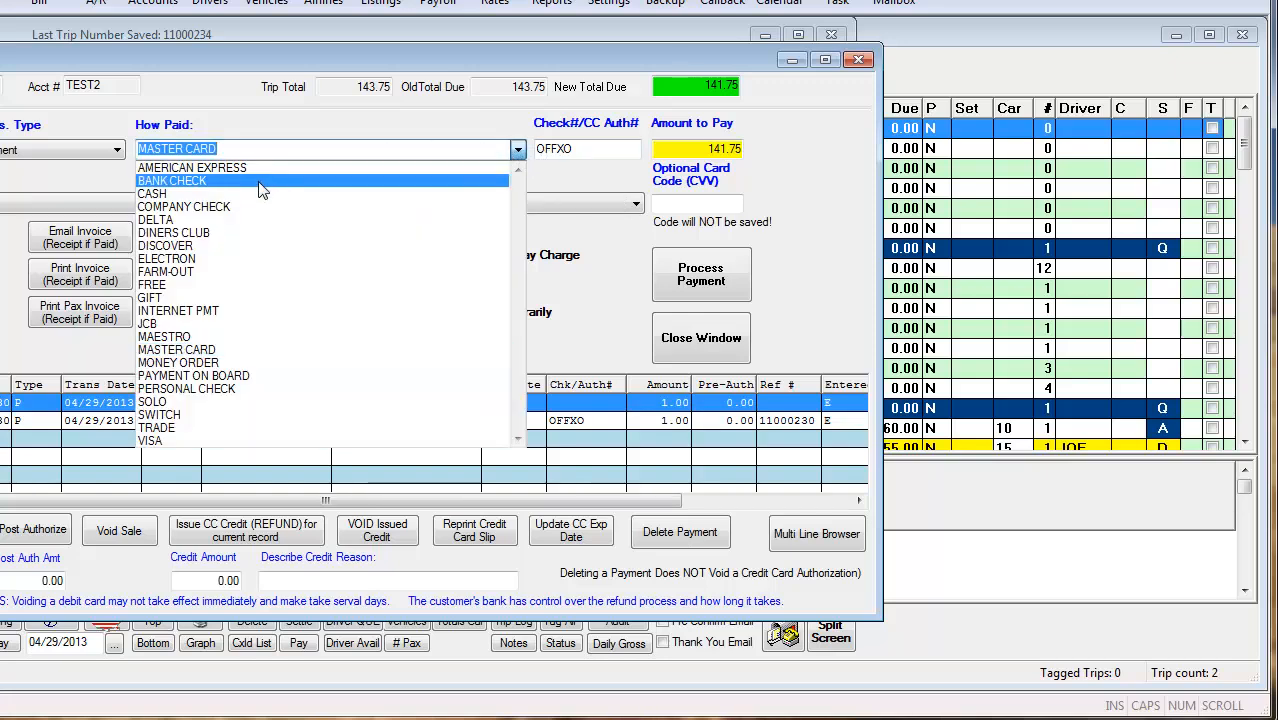
click(243, 213)
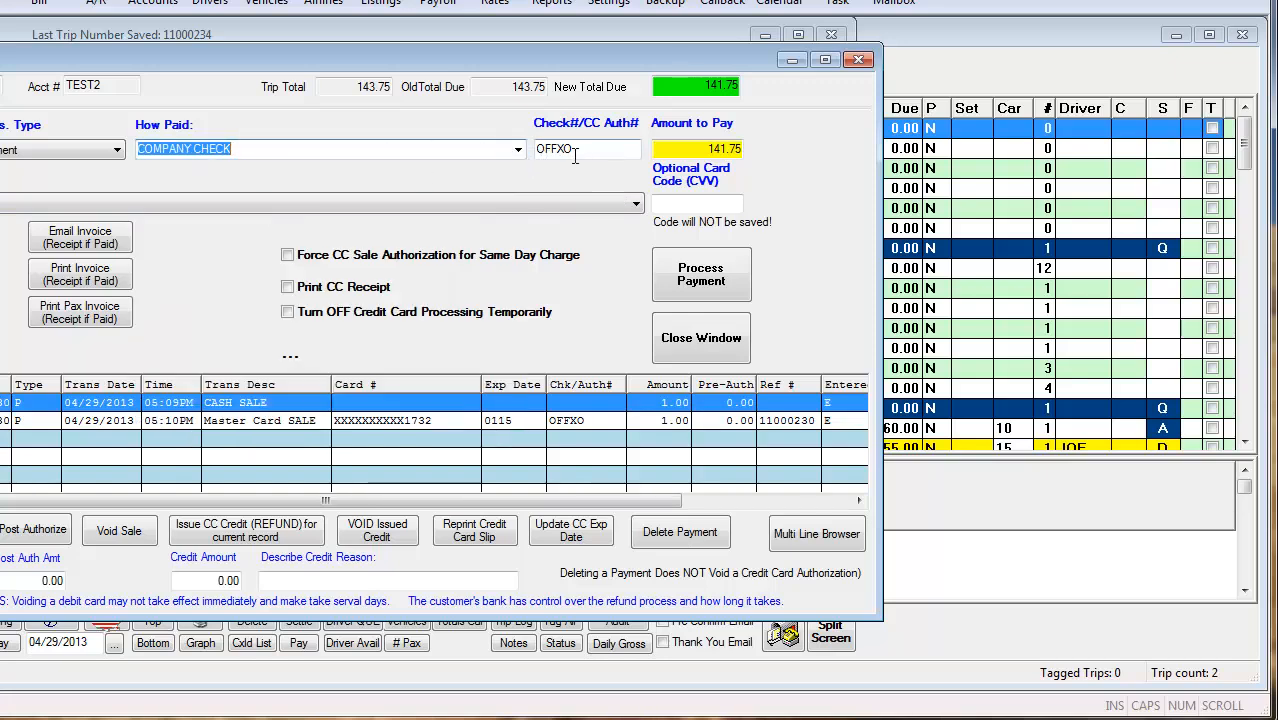
- Enter check number 2500, process the payment for the full remaining balance and decline emailing the invoice
double_click(576, 152)
text(2500)
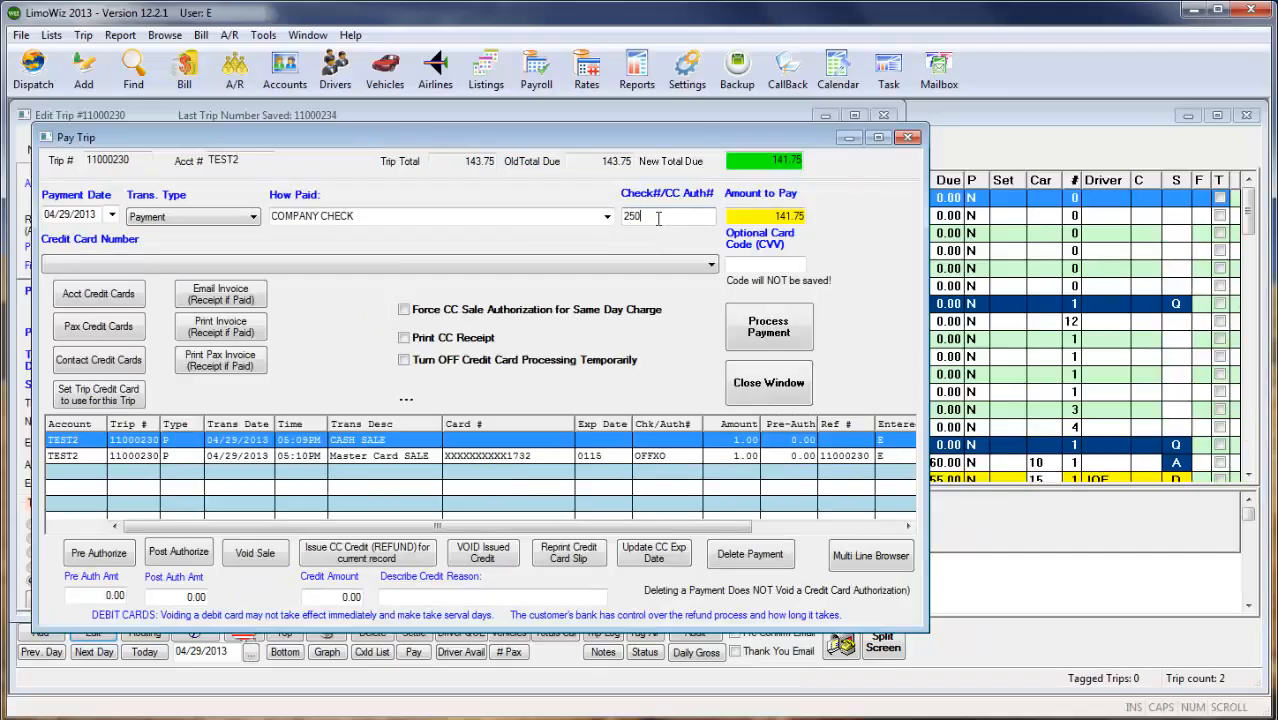
key(Tab)
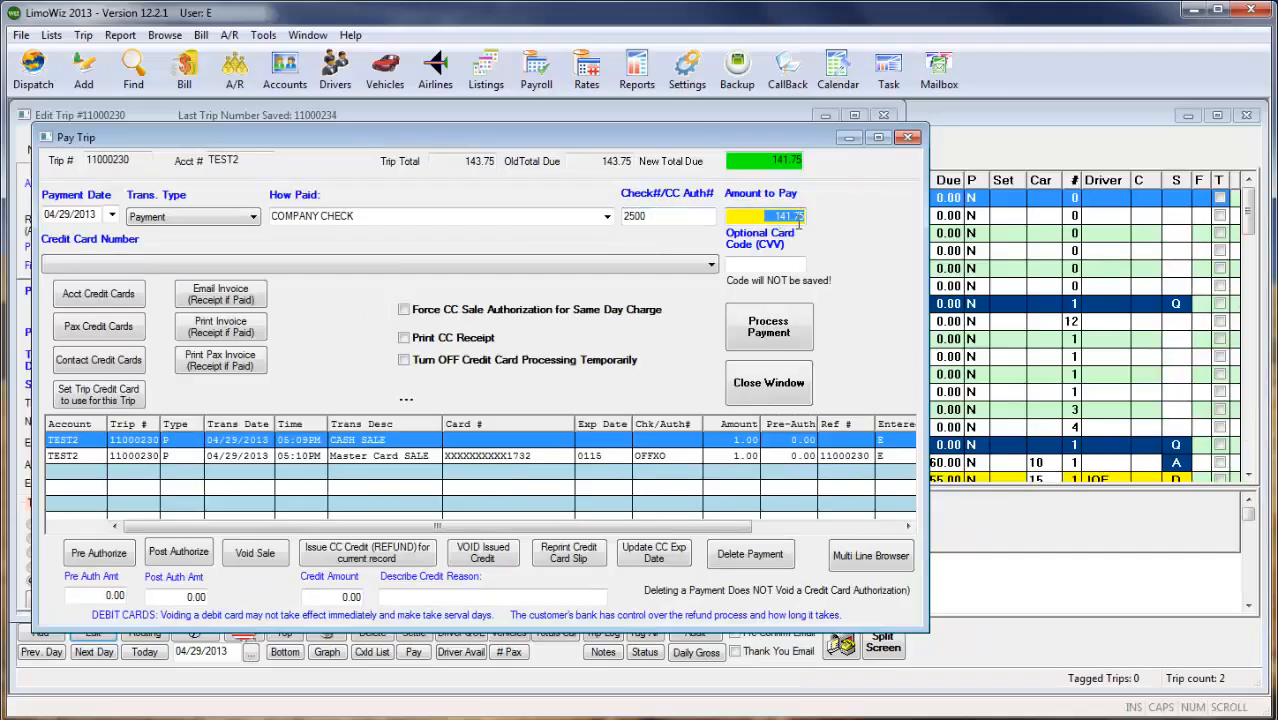
click(773, 334)
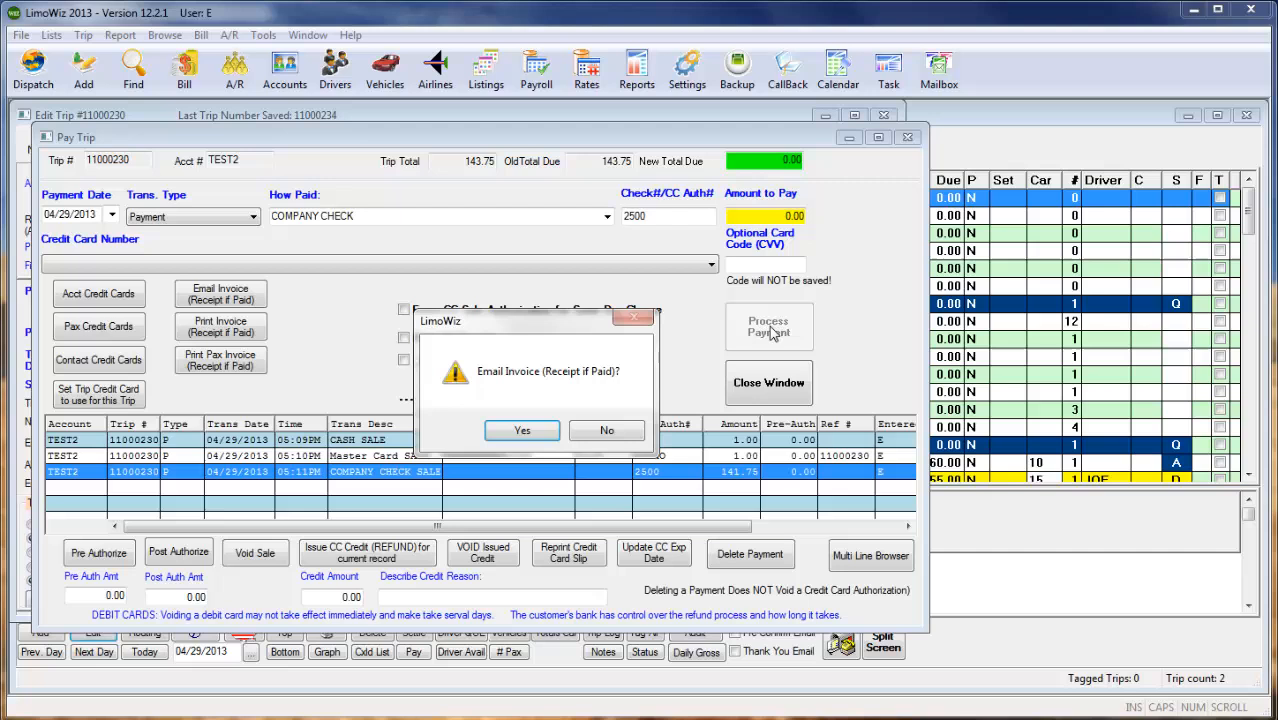
click(608, 432)
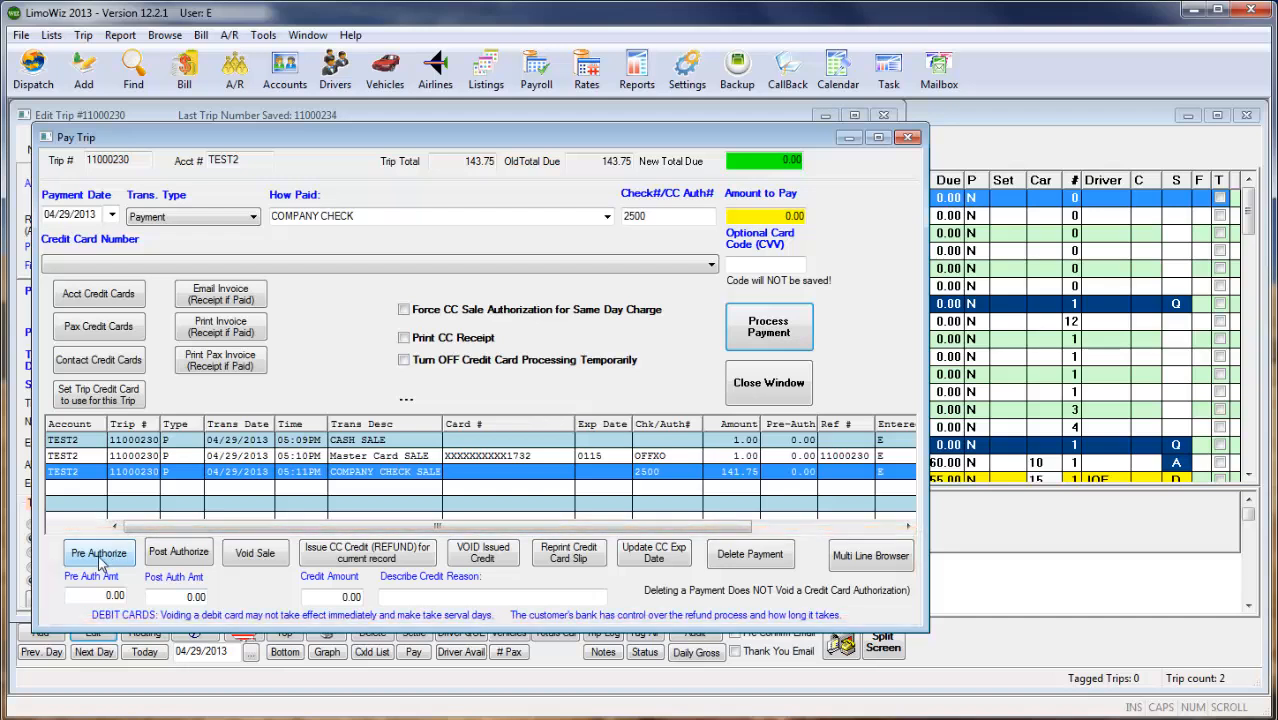
- Examine the post-authorization and refund amount fields for the Master Card sale
click(190, 597)
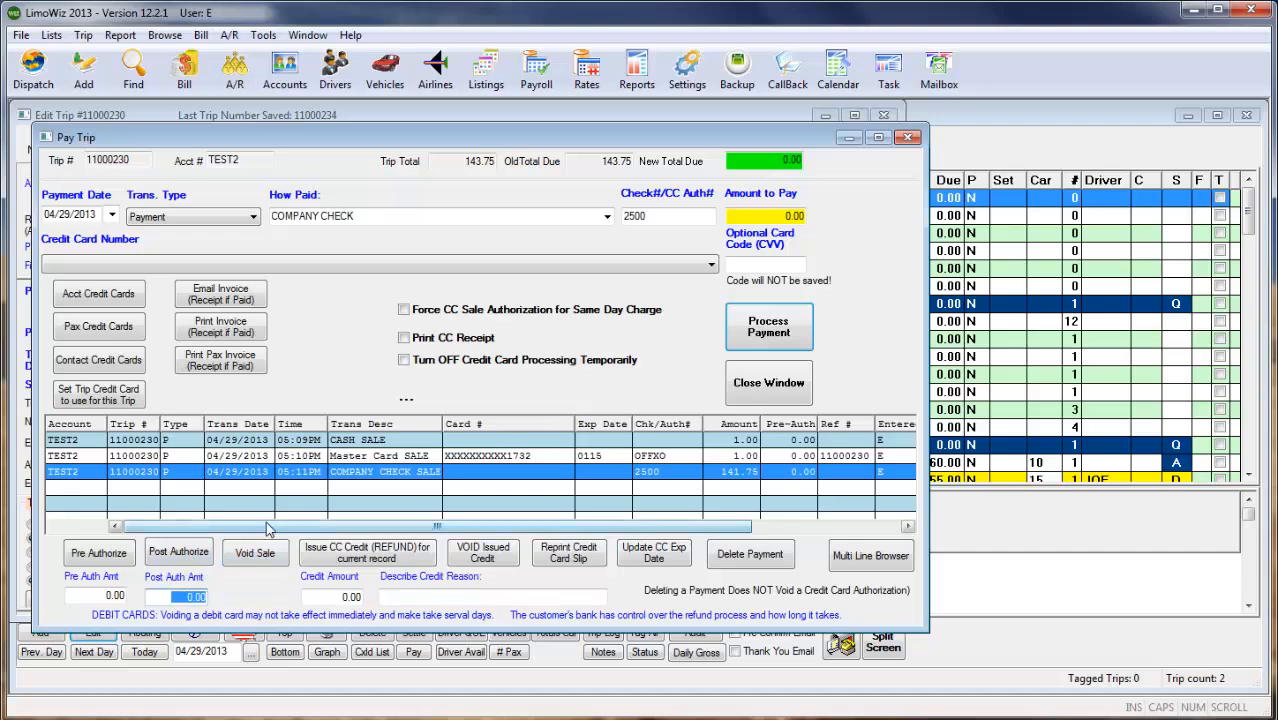
click(330, 457)
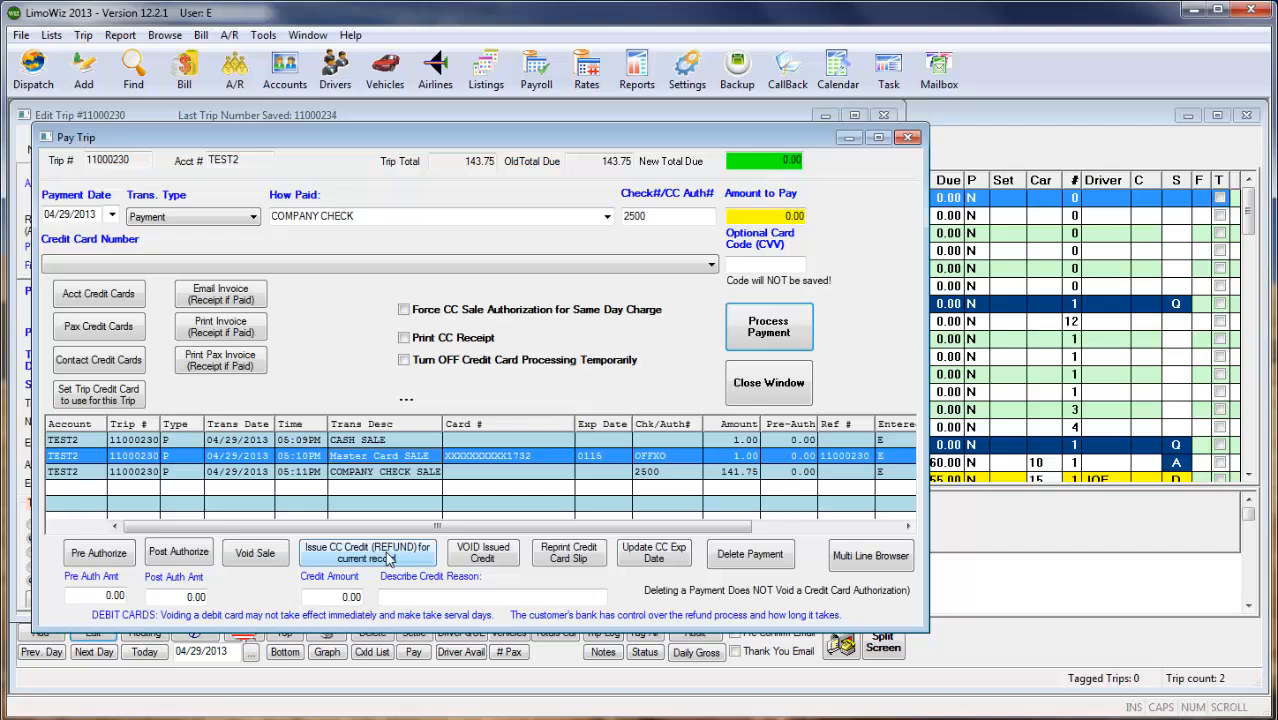
click(346, 597)
- Close the trip's payment window and save the edited trip
click(768, 383)
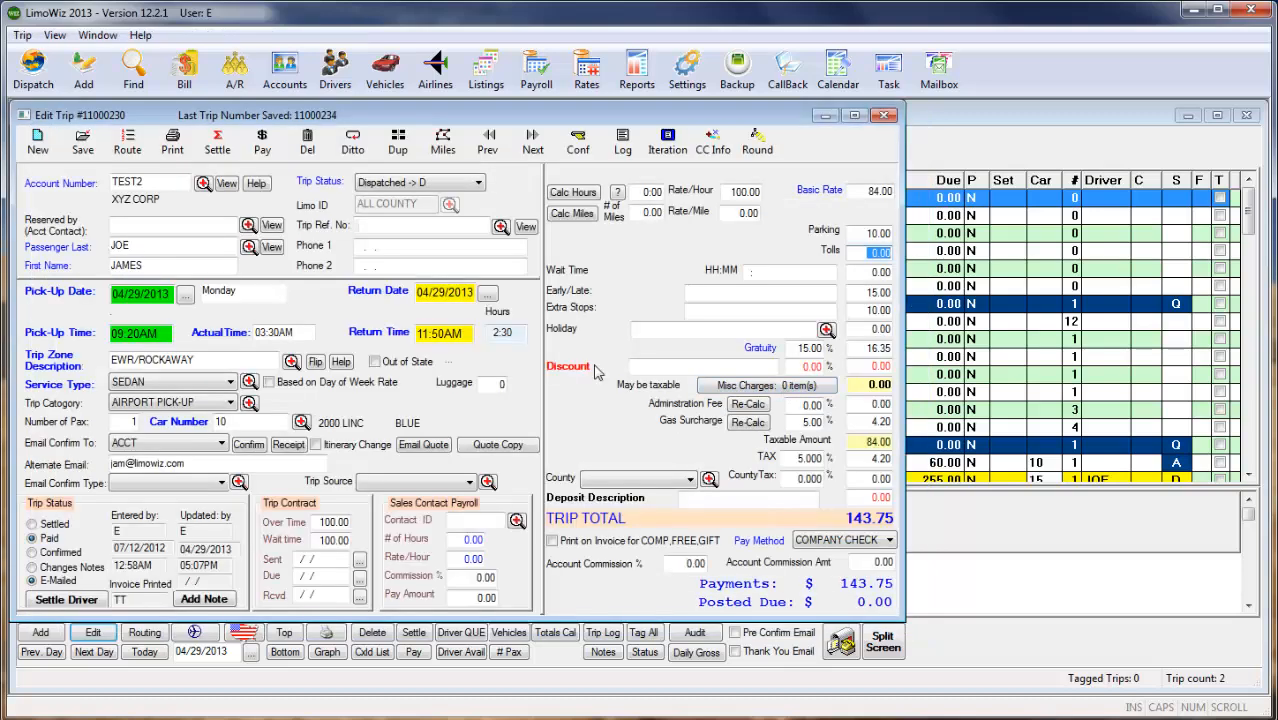
click(84, 147)
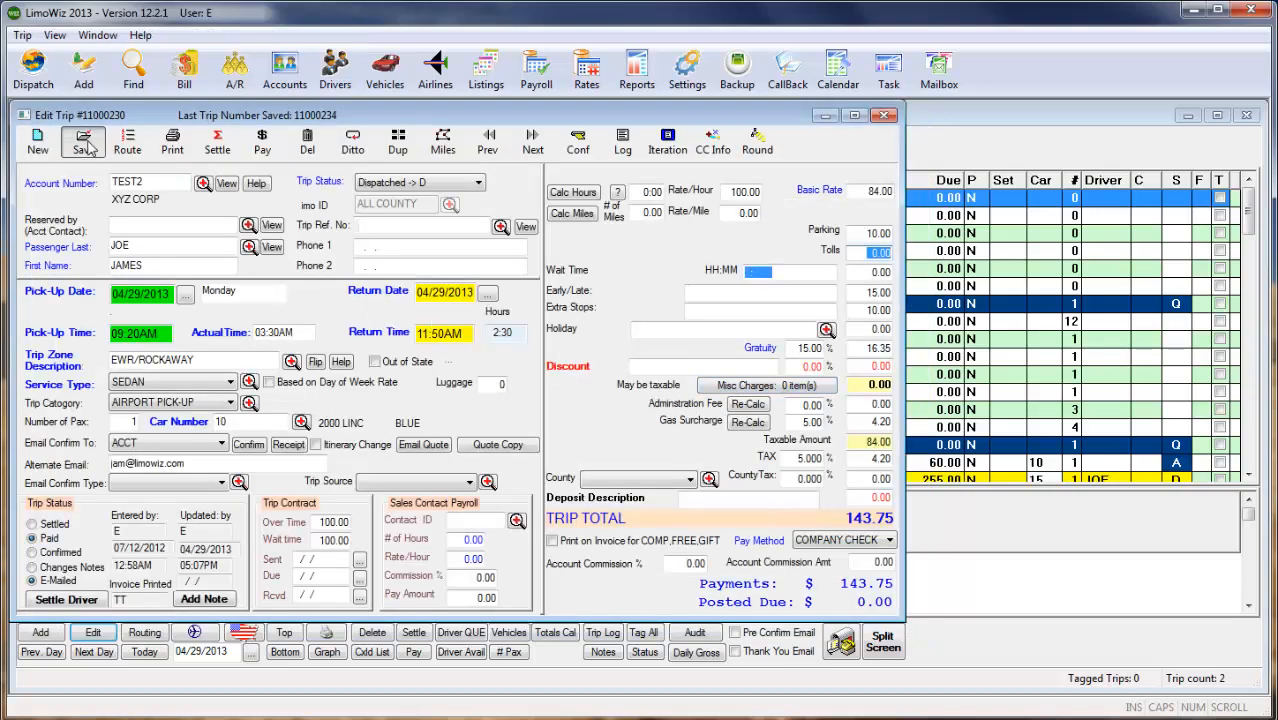